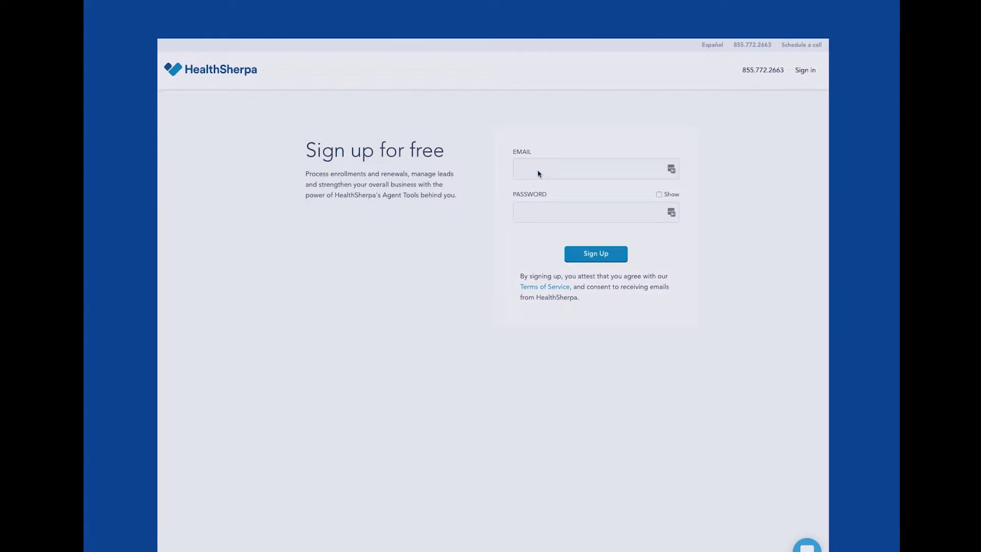
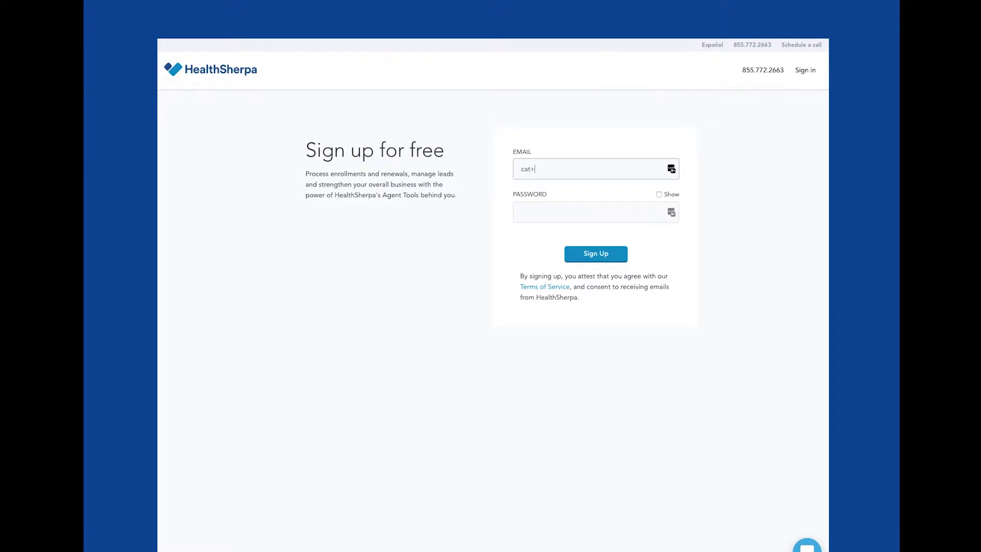
Fill in the sign-up form with the agent's email address and an account password
{"action": "key", "text": "Tab"}
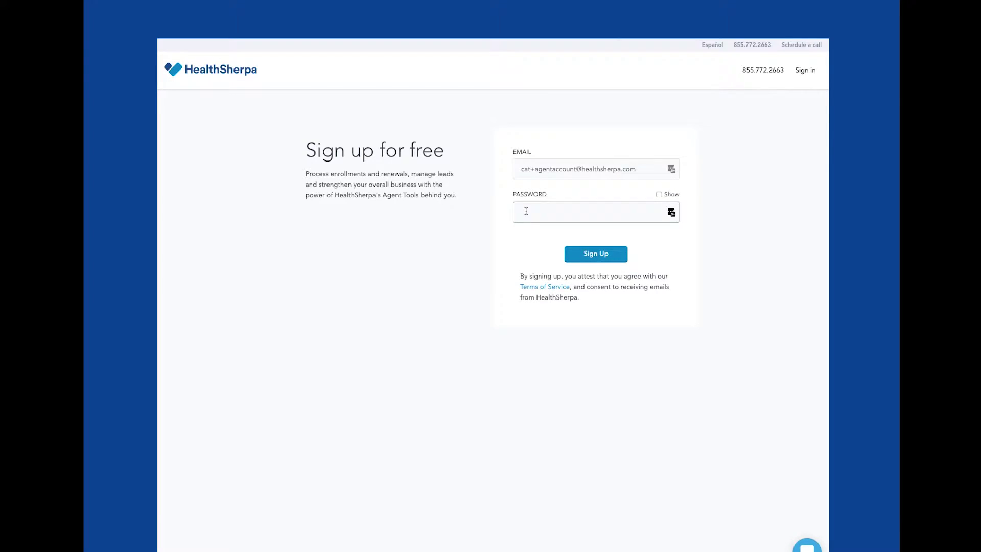
{"action": "type", "text": "•••••••••••"}
Submit the sign-up, then start the onboarding questions from the Welcome page
{"action": "left_click", "coordinate": [603, 257]}
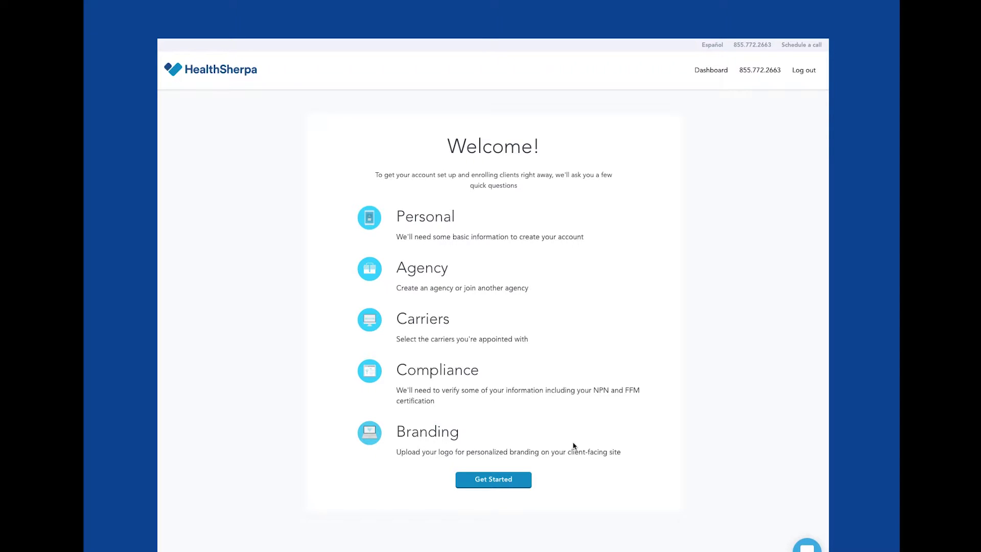
{"action": "left_click", "coordinate": [495, 486]}
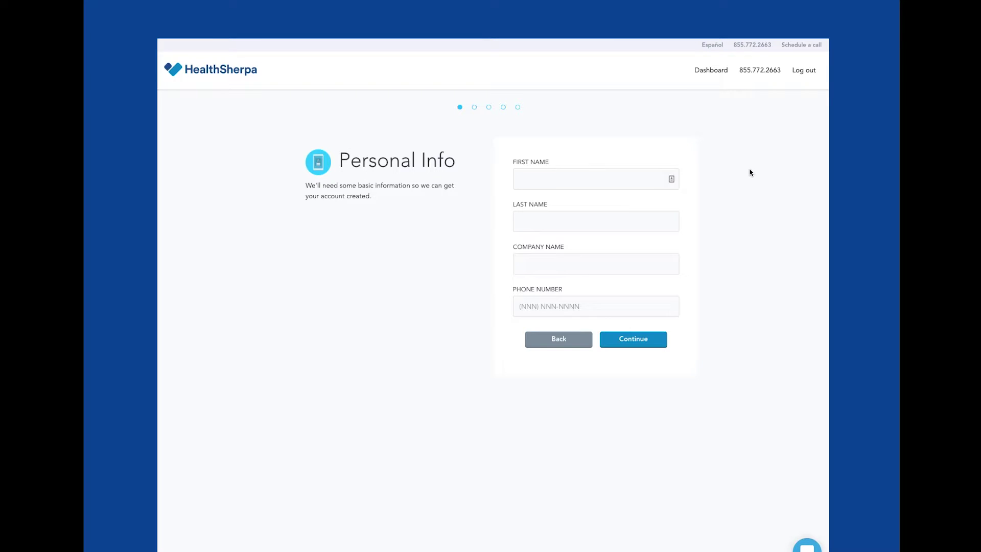
Enter the agent's first name, last name, company name and phone number, and submit them
{"action": "left_click", "coordinate": [541, 178]}
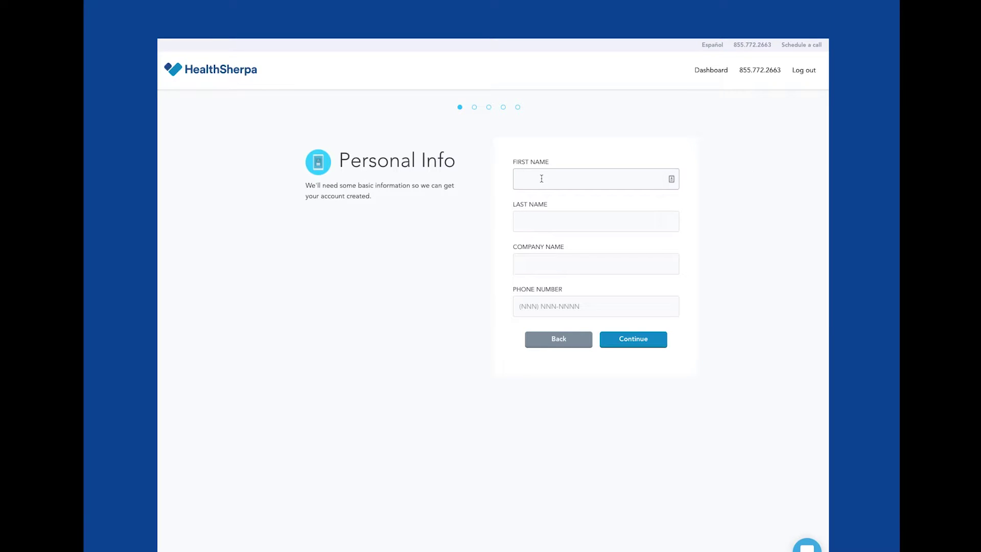
{"action": "key", "text": "Tab"}
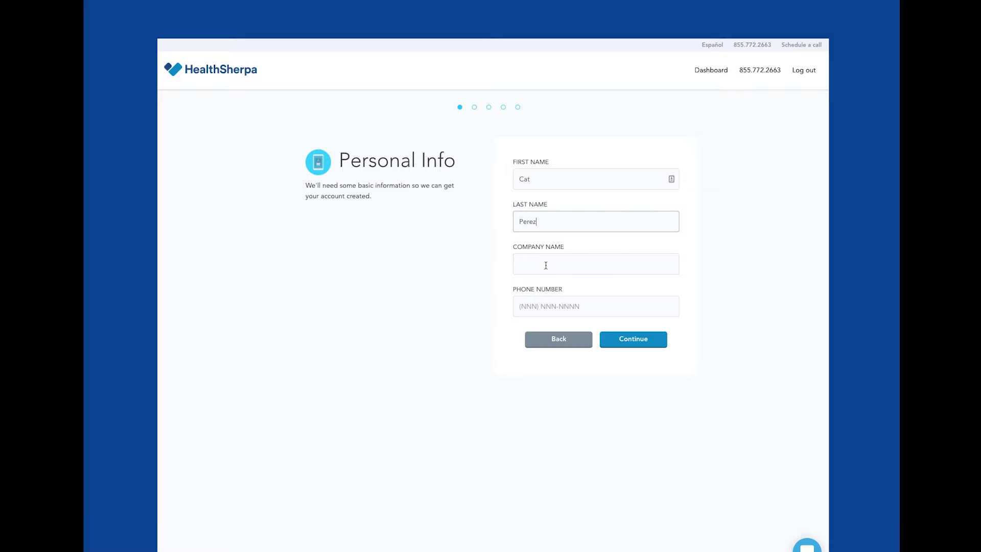
{"action": "left_click", "coordinate": [546, 265]}
{"action": "type", "text": "C"}
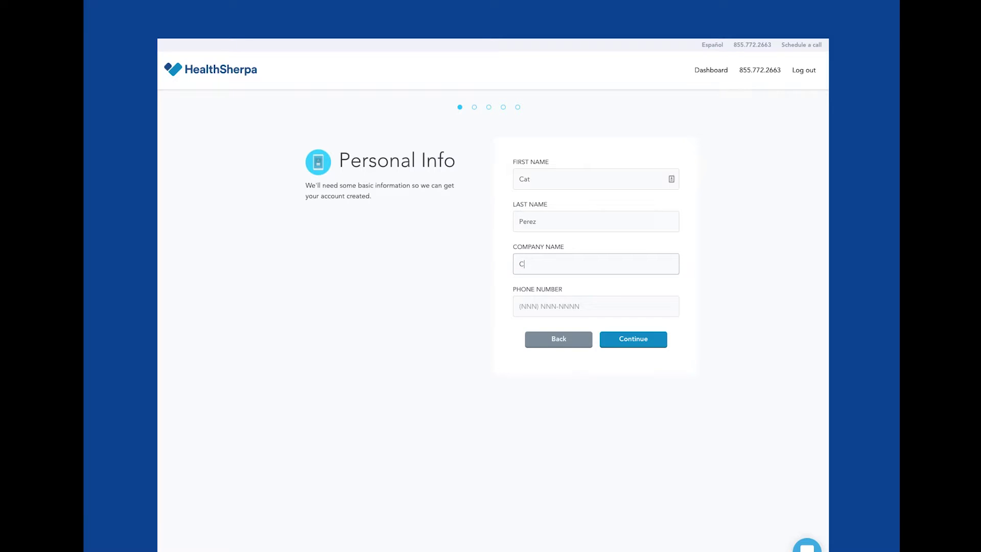
{"action": "type", "text": "at's Agency"}
{"action": "left_click", "coordinate": [529, 298]}
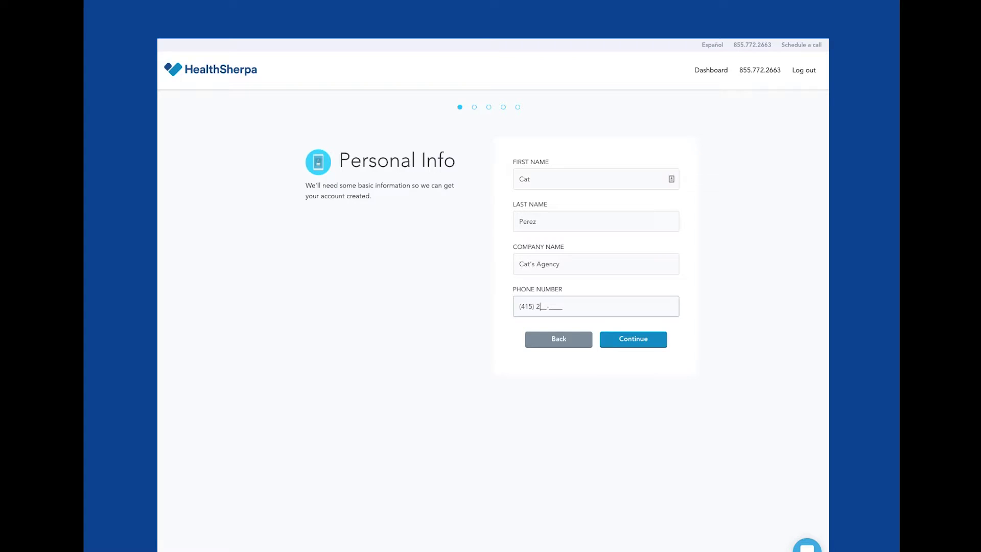
{"action": "key", "text": "Return"}
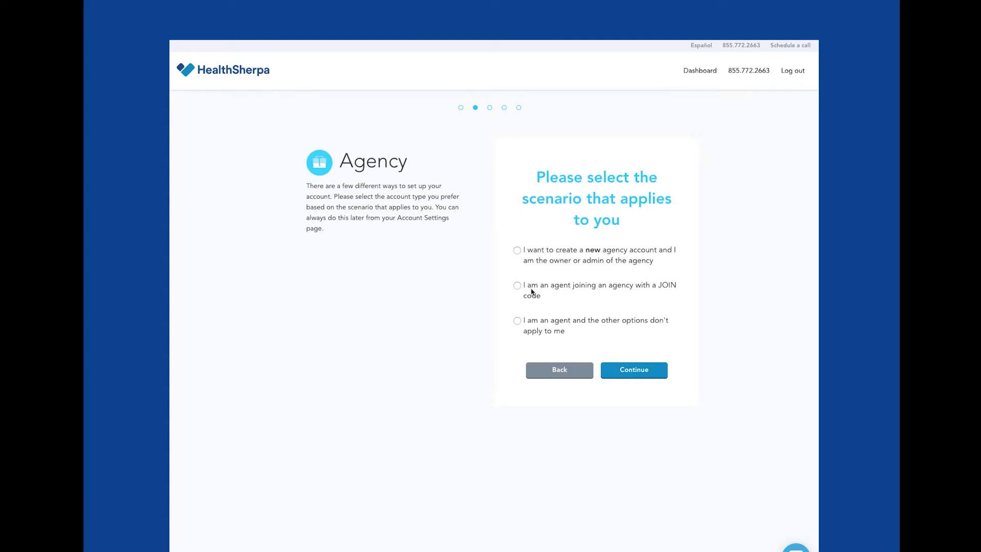
Choose the scenario of creating a new agency account as its owner or admin
{"action": "left_click", "coordinate": [517, 250]}
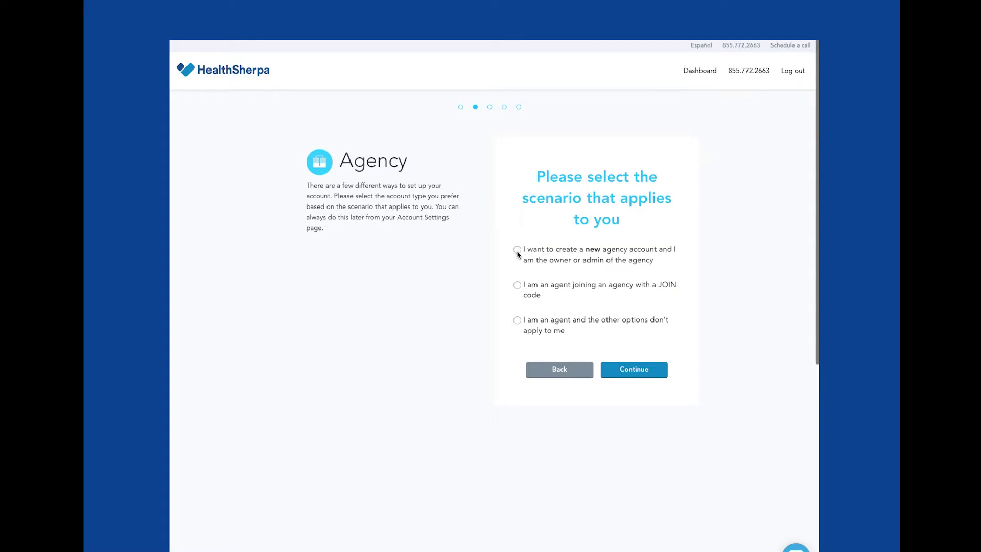
Continue to the new-agency form with Agency Name, Agency Phone and FMO fields
{"action": "left_click", "coordinate": [637, 375]}
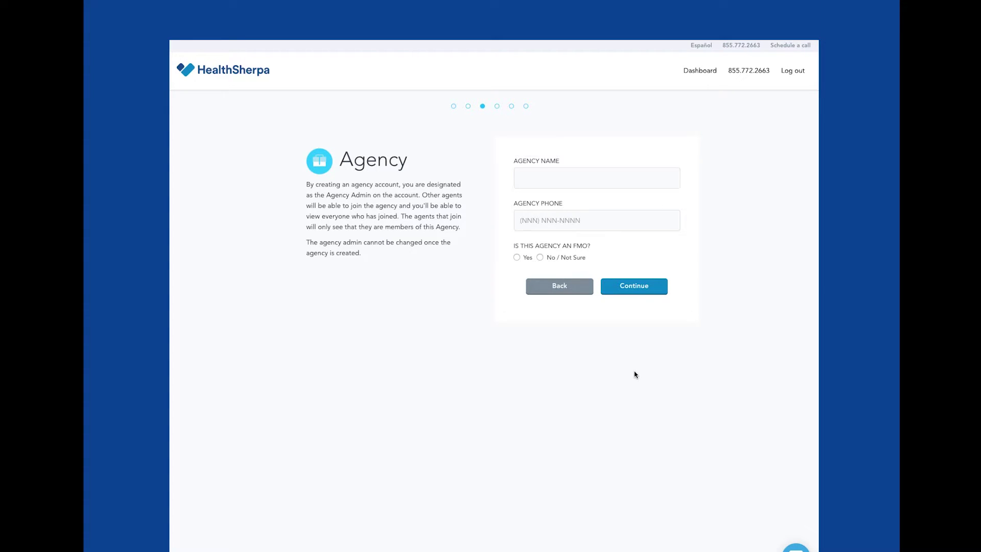
{"action": "scroll", "coordinate": [635, 375], "scroll_direction": "up", "scroll_amount": 1}
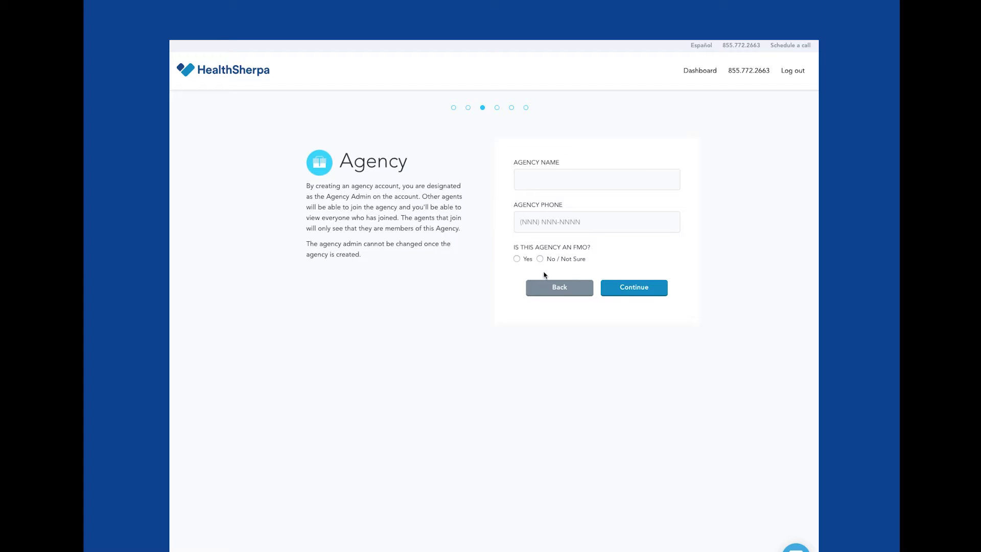
Back out, try the JOIN-code option, then pick the 'none of these apply' scenario and continue
{"action": "left_click", "coordinate": [565, 295]}
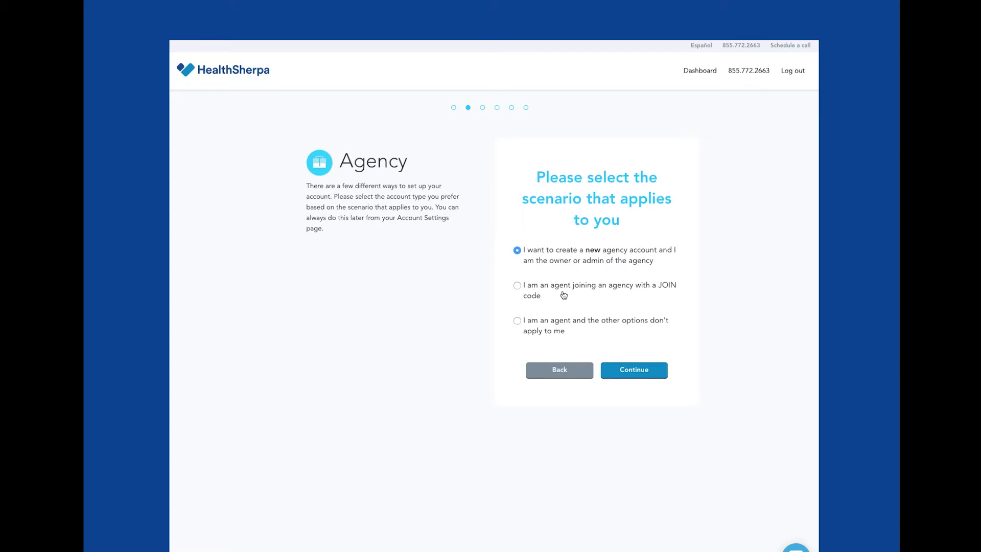
{"action": "left_click", "coordinate": [517, 286]}
{"action": "left_click", "coordinate": [635, 373]}
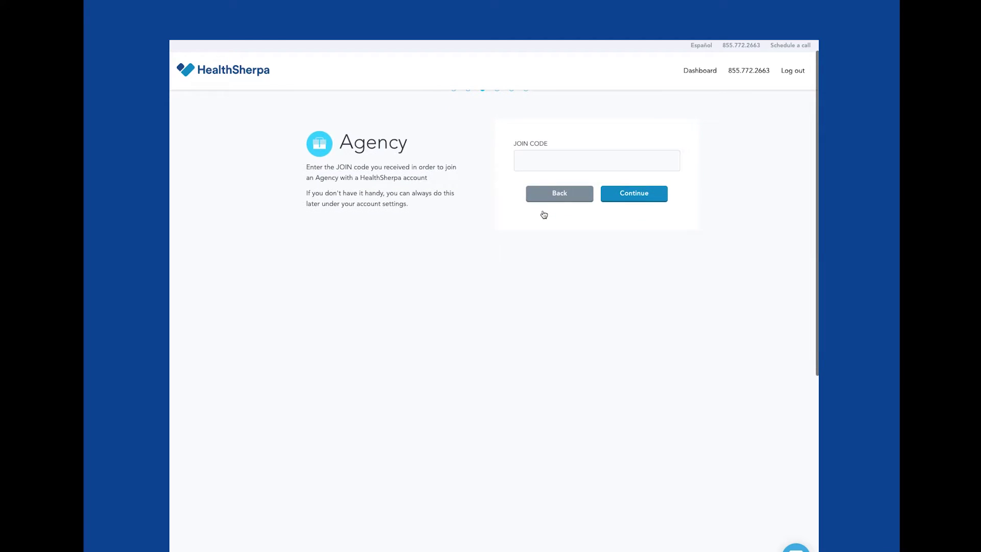
{"action": "left_click", "coordinate": [544, 215]}
{"action": "left_click", "coordinate": [544, 215]}
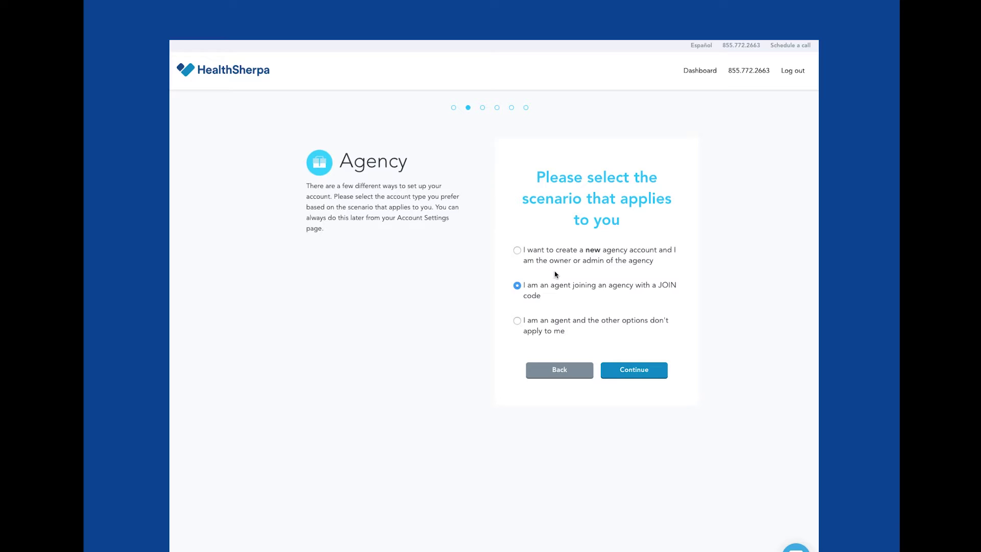
{"action": "left_click", "coordinate": [517, 321]}
{"action": "left_click", "coordinate": [650, 375]}
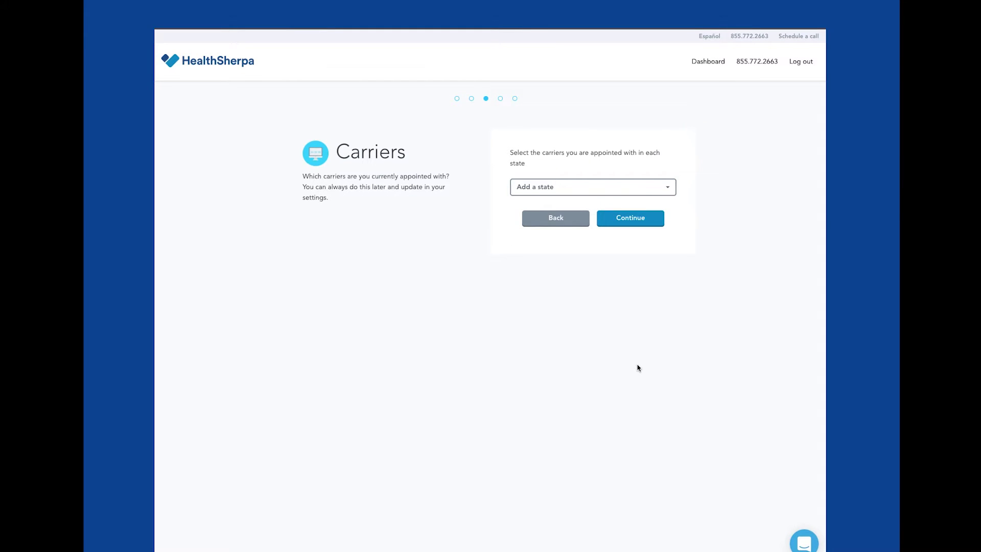
Add Florida with Ambetter From Sunshine Health, Florida Blue, Humana and Molina Marketplace appointed
{"action": "left_click", "coordinate": [661, 190]}
{"action": "scroll", "coordinate": [605, 266], "scroll_direction": "down", "scroll_amount": 1}
{"action": "left_click", "coordinate": [607, 294]}
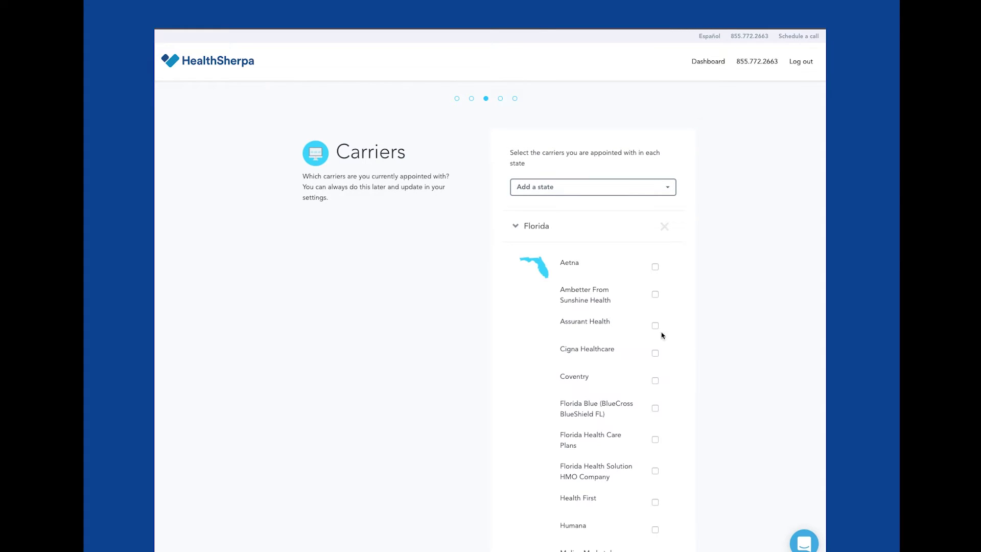
{"action": "left_click", "coordinate": [655, 294]}
{"action": "scroll", "coordinate": [664, 358], "scroll_direction": "down", "scroll_amount": 2}
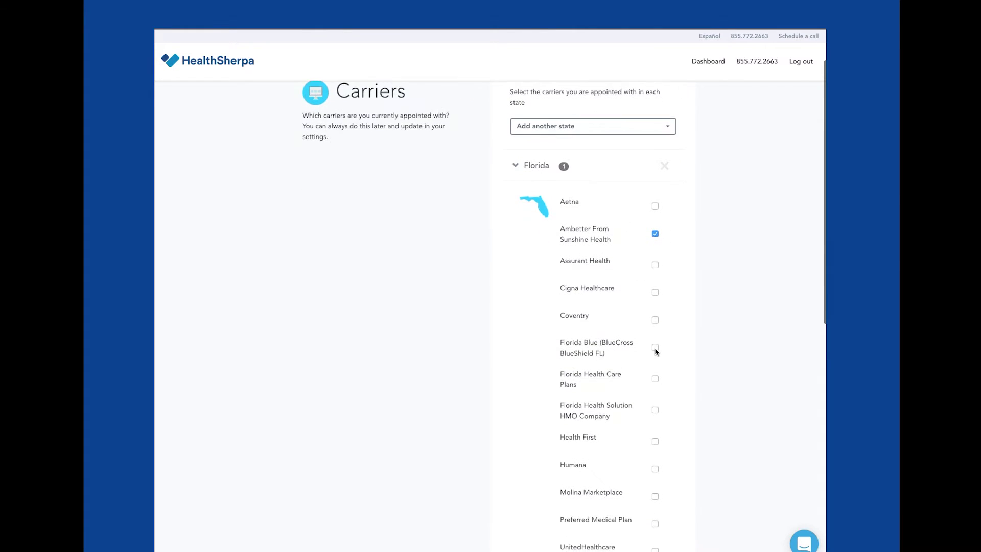
{"action": "left_click", "coordinate": [656, 348]}
{"action": "scroll", "coordinate": [669, 408], "scroll_direction": "down", "scroll_amount": 2}
{"action": "scroll", "coordinate": [664, 435], "scroll_direction": "down", "scroll_amount": 1}
{"action": "left_click", "coordinate": [655, 387]}
{"action": "left_click", "coordinate": [655, 412]}
{"action": "left_click", "coordinate": [655, 469]}
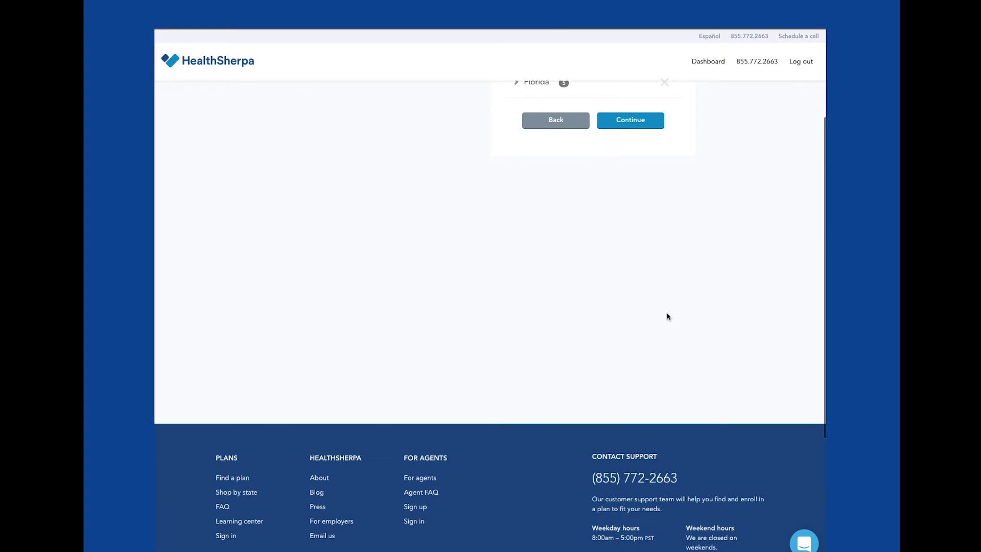
Add New Jersey with Horizon Blue Cross Blue Shield, Oscar and UnitedHealthcare appointed
{"action": "scroll", "coordinate": [639, 230], "scroll_direction": "up", "scroll_amount": 2}
{"action": "left_click", "coordinate": [575, 136]}
{"action": "scroll", "coordinate": [614, 210], "scroll_direction": "down", "scroll_amount": 3}
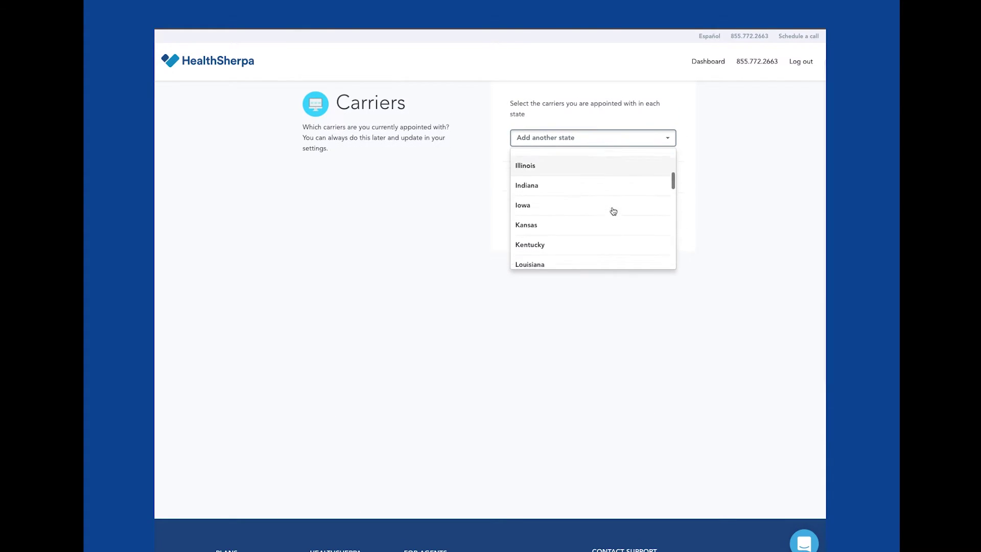
{"action": "scroll", "coordinate": [614, 213], "scroll_direction": "down", "scroll_amount": 5}
{"action": "left_click", "coordinate": [621, 247]}
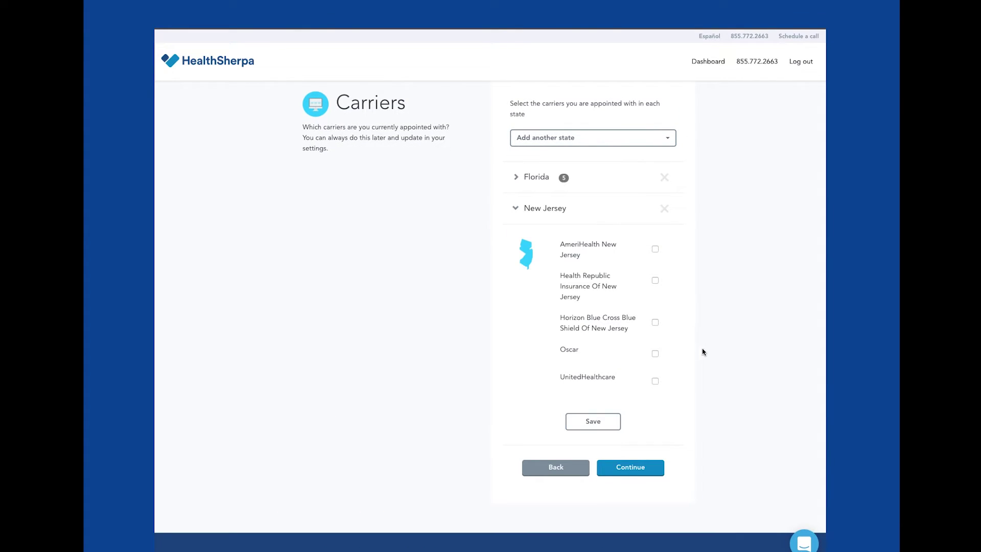
{"action": "left_click", "coordinate": [655, 353]}
{"action": "left_click", "coordinate": [655, 381]}
{"action": "left_click", "coordinate": [655, 323]}
{"action": "left_click", "coordinate": [592, 421]}
Add Texas with Aetna, Ambetter, Blue Cross Blue Shield, Humana, Molina and Oscar, then continue
{"action": "left_click", "coordinate": [592, 138]}
{"action": "scroll", "coordinate": [618, 228], "scroll_direction": "down", "scroll_amount": 4}
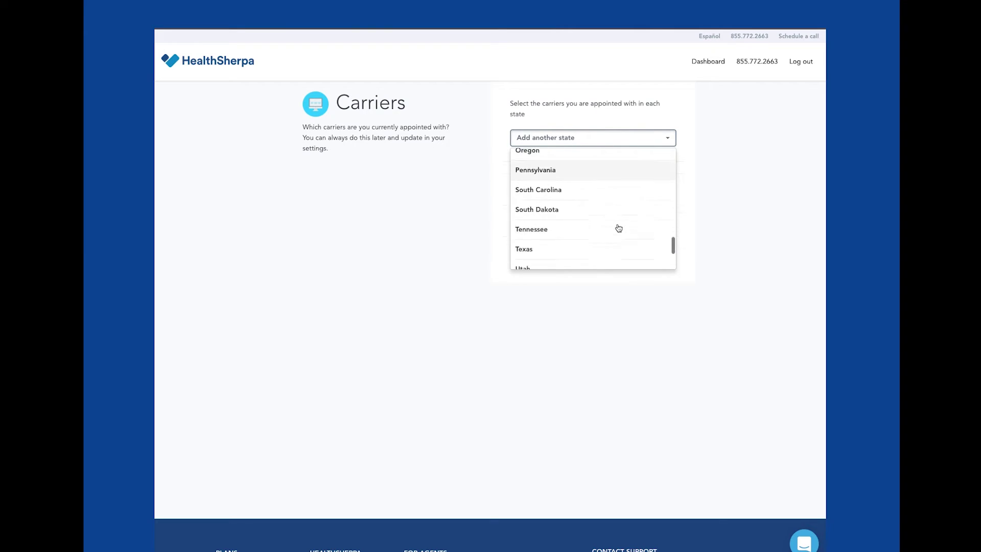
{"action": "scroll", "coordinate": [619, 228], "scroll_direction": "down", "scroll_amount": 1}
{"action": "left_click", "coordinate": [619, 230]}
{"action": "left_click", "coordinate": [655, 280]}
{"action": "left_click", "coordinate": [655, 335]}
{"action": "scroll", "coordinate": [654, 408], "scroll_direction": "down", "scroll_amount": 1}
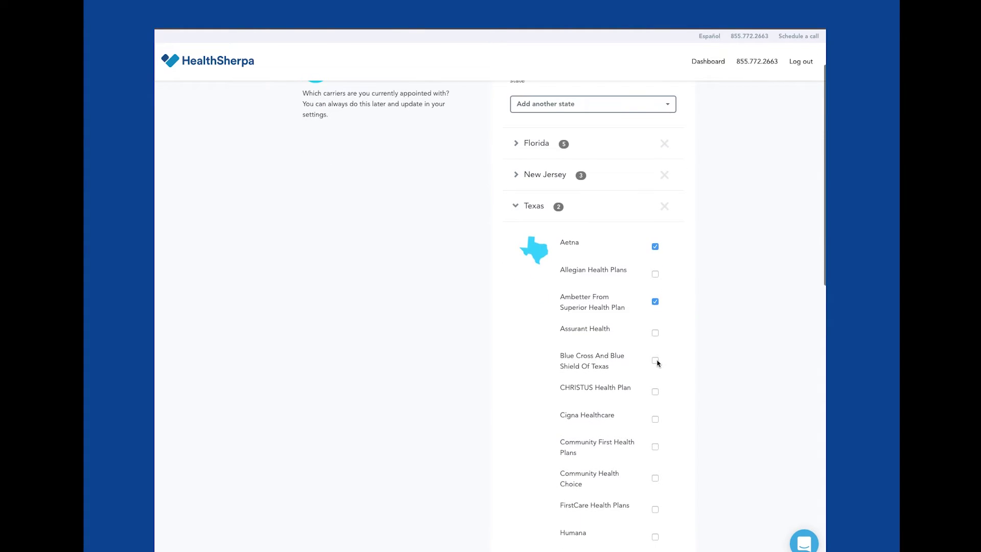
{"action": "left_click", "coordinate": [655, 360]}
{"action": "scroll", "coordinate": [674, 456], "scroll_direction": "down", "scroll_amount": 5}
{"action": "left_click", "coordinate": [655, 335]}
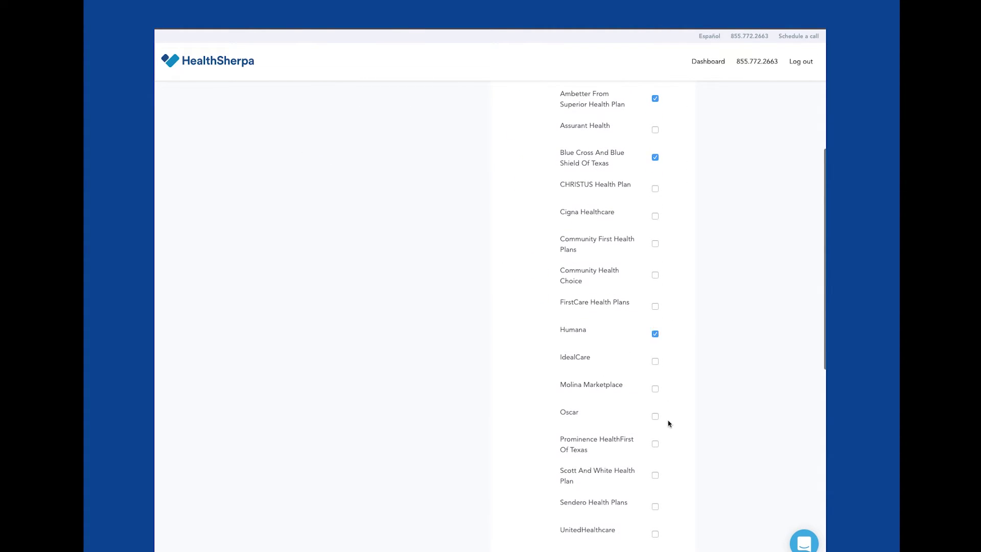
{"action": "left_click", "coordinate": [655, 388]}
{"action": "left_click", "coordinate": [655, 416]}
{"action": "scroll", "coordinate": [677, 431], "scroll_direction": "down", "scroll_amount": 2}
{"action": "left_click", "coordinate": [595, 502]}
{"action": "scroll", "coordinate": [511, 270], "scroll_direction": "up", "scroll_amount": 4}
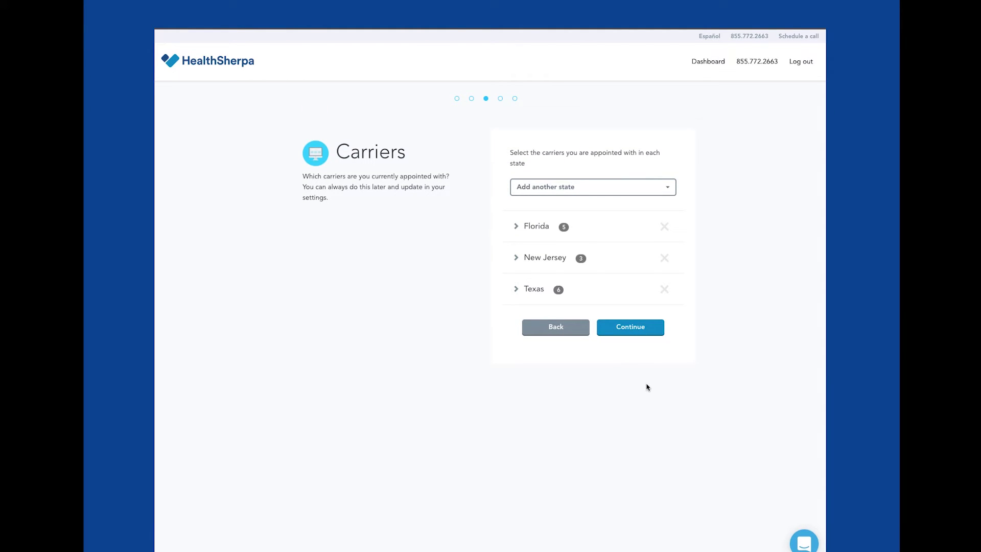
{"action": "left_click", "coordinate": [654, 329]}
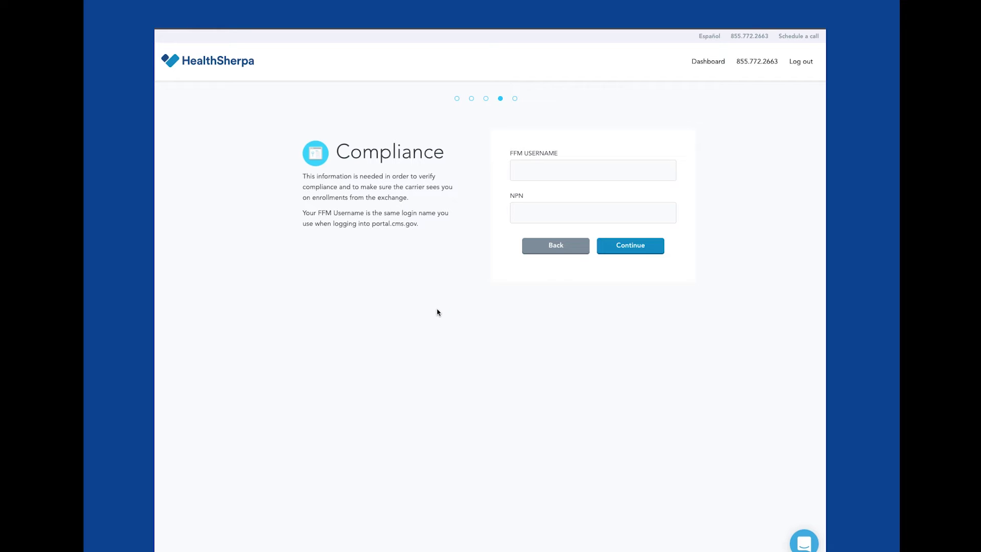
Enter the agent's FFM username and NPN number, then continue past Compliance
{"action": "left_click", "coordinate": [513, 171]}
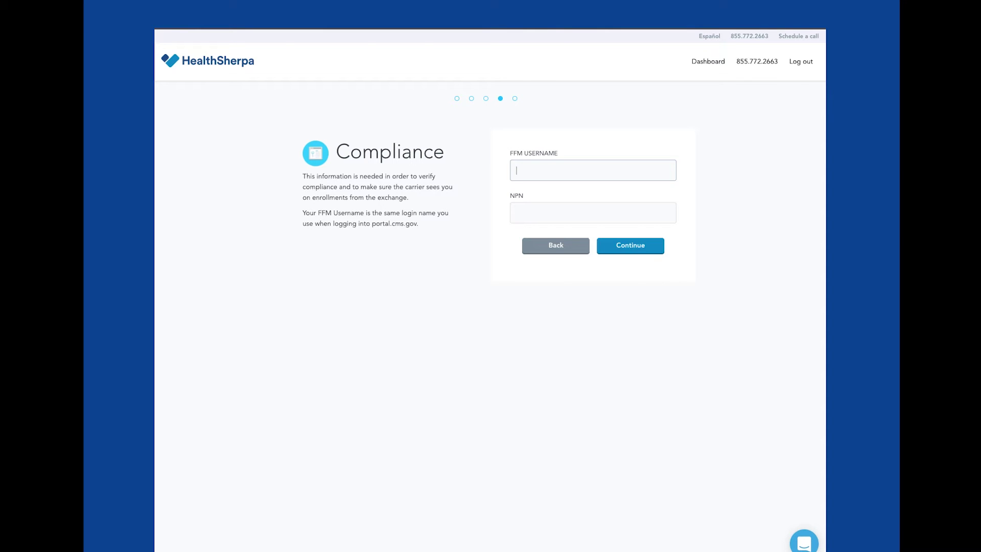
{"action": "type", "text": "catffmusername"}
{"action": "left_click", "coordinate": [592, 212]}
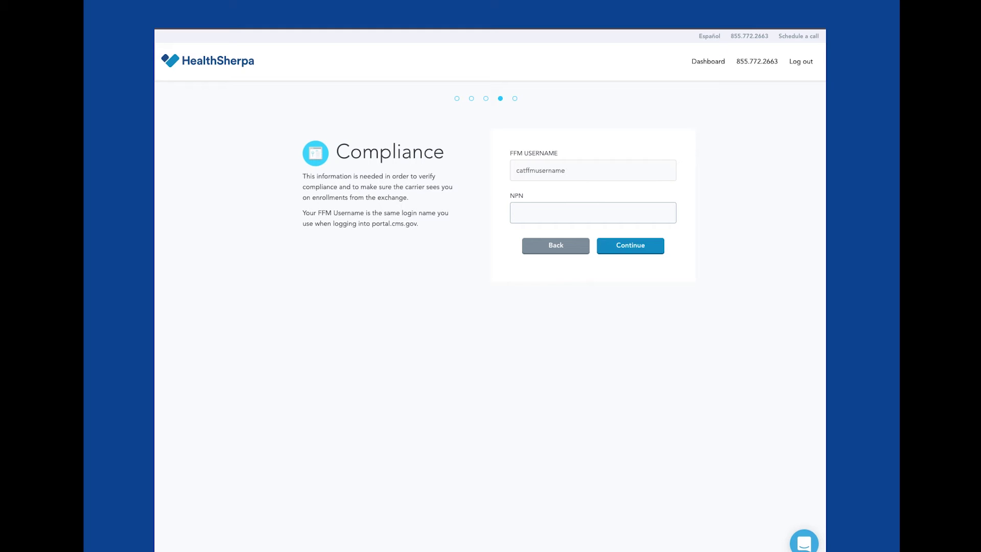
{"action": "left_click", "coordinate": [645, 248]}
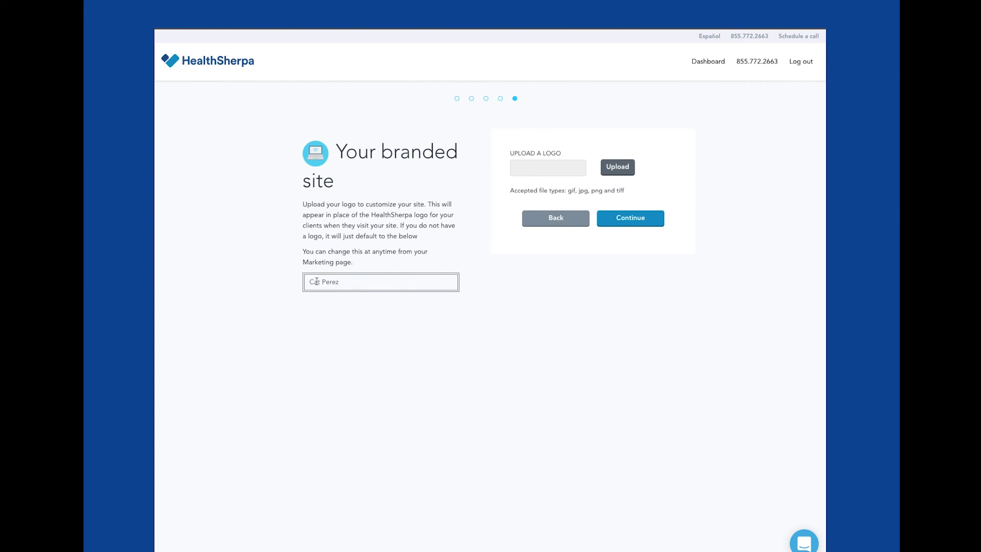
Upload download.png as the branded-site logo and finish onboarding
{"action": "left_click", "coordinate": [618, 168]}
{"action": "scroll", "coordinate": [498, 124], "scroll_direction": "down", "scroll_amount": 5}
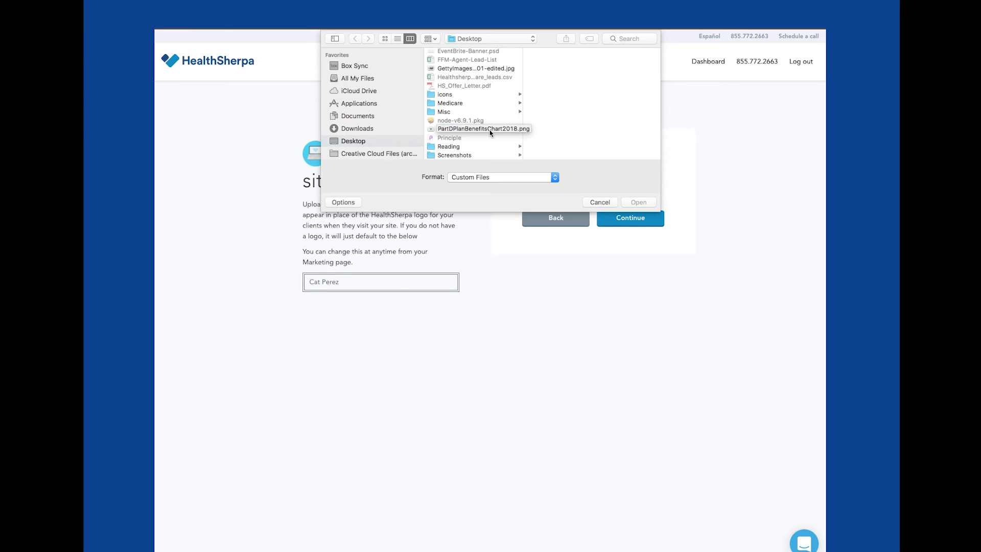
{"action": "scroll", "coordinate": [489, 130], "scroll_direction": "up", "scroll_amount": 5}
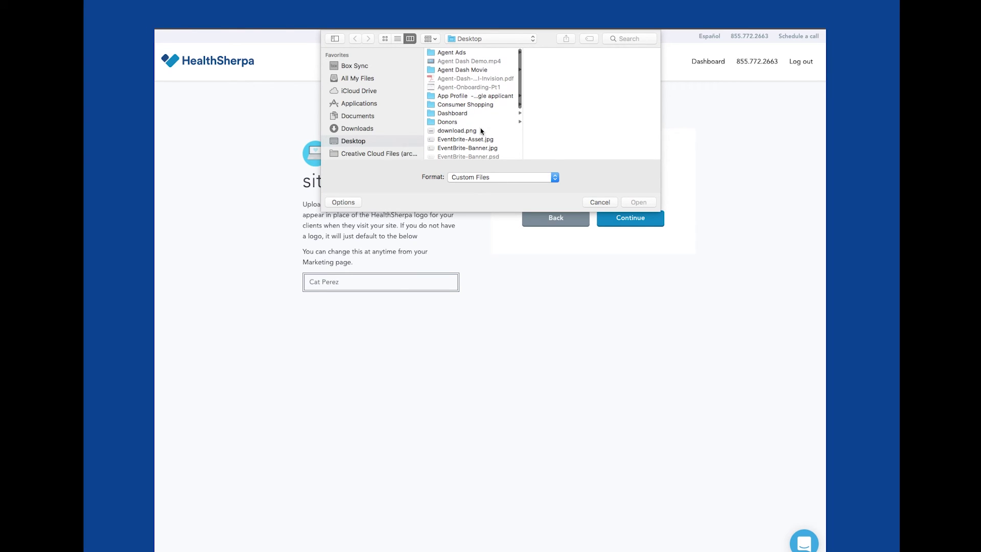
{"action": "left_click", "coordinate": [486, 130]}
{"action": "left_click", "coordinate": [645, 202]}
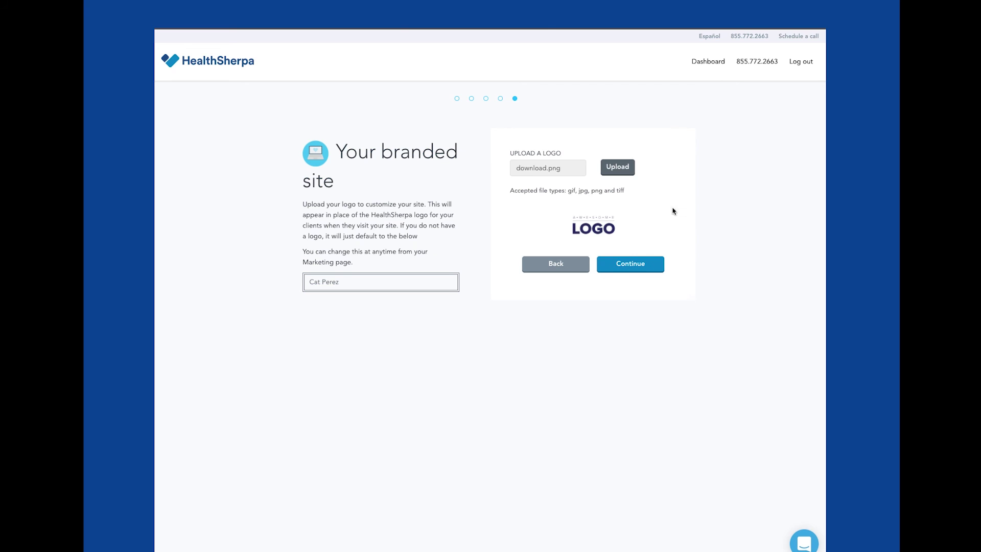
{"action": "left_click", "coordinate": [622, 268]}
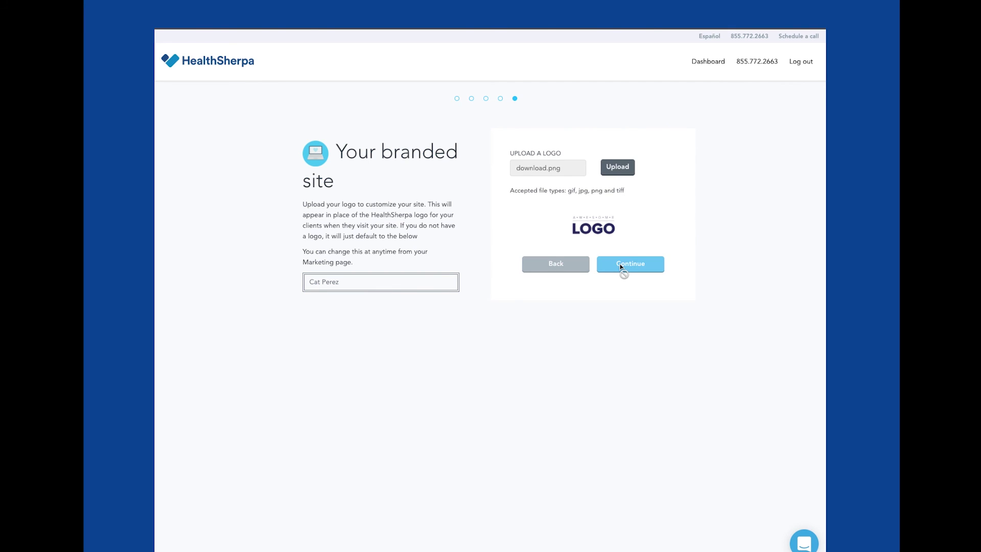